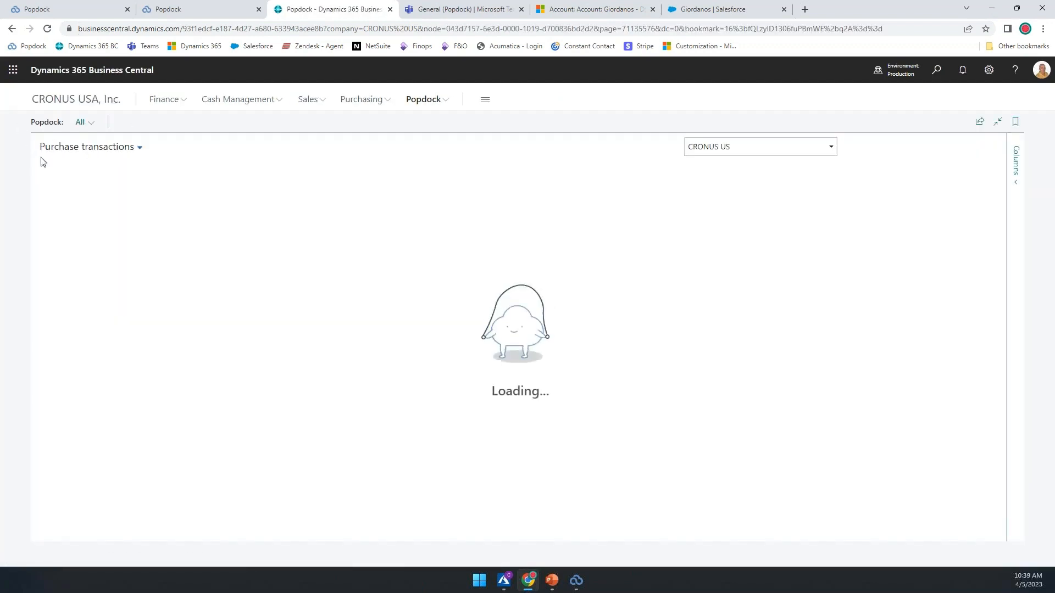
left_click(111, 149)
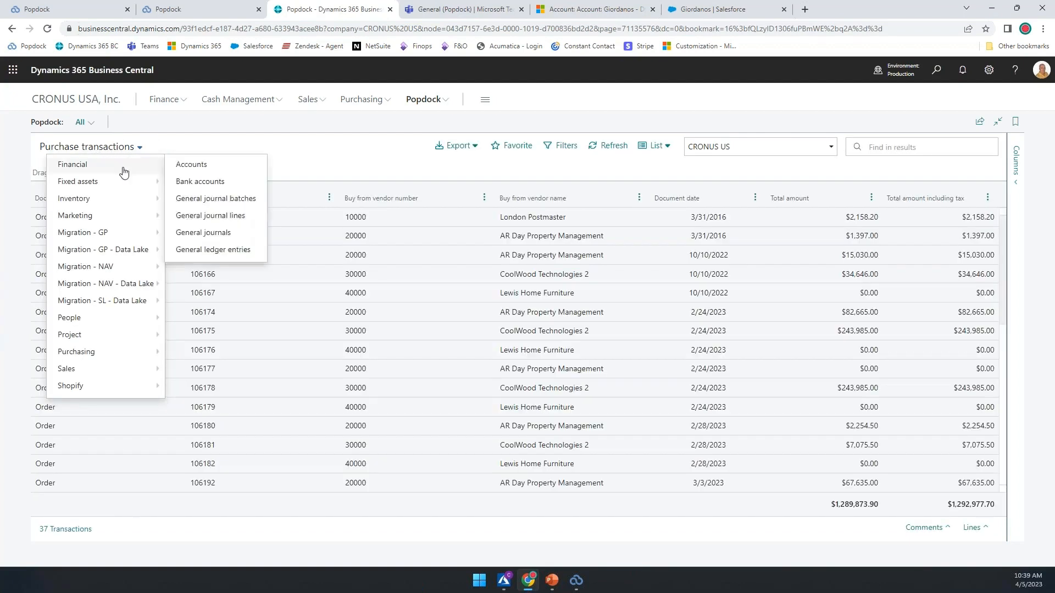
mouse_move(107, 234)
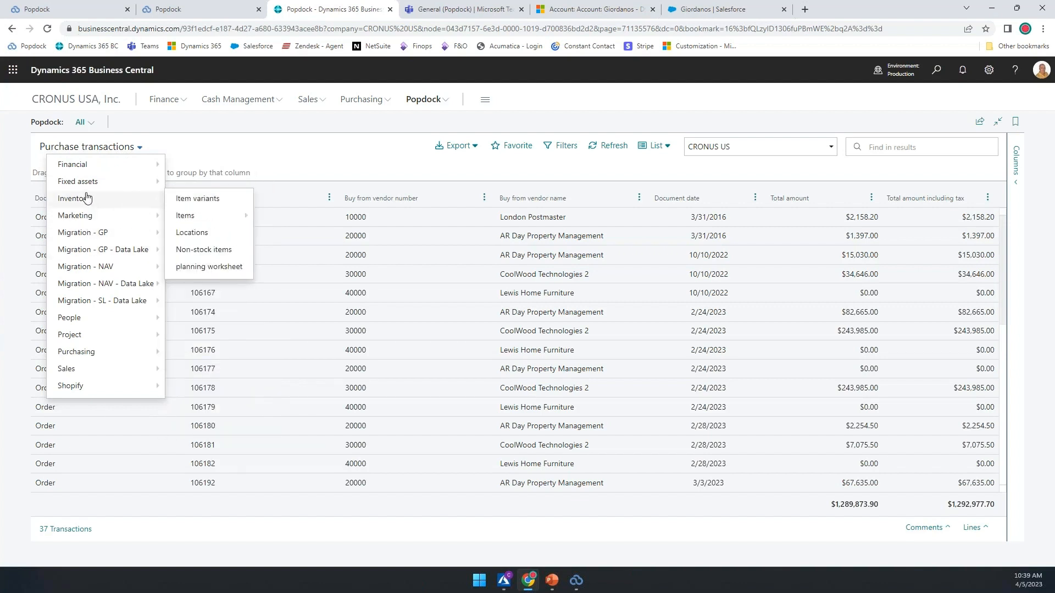
left_click(330, 146)
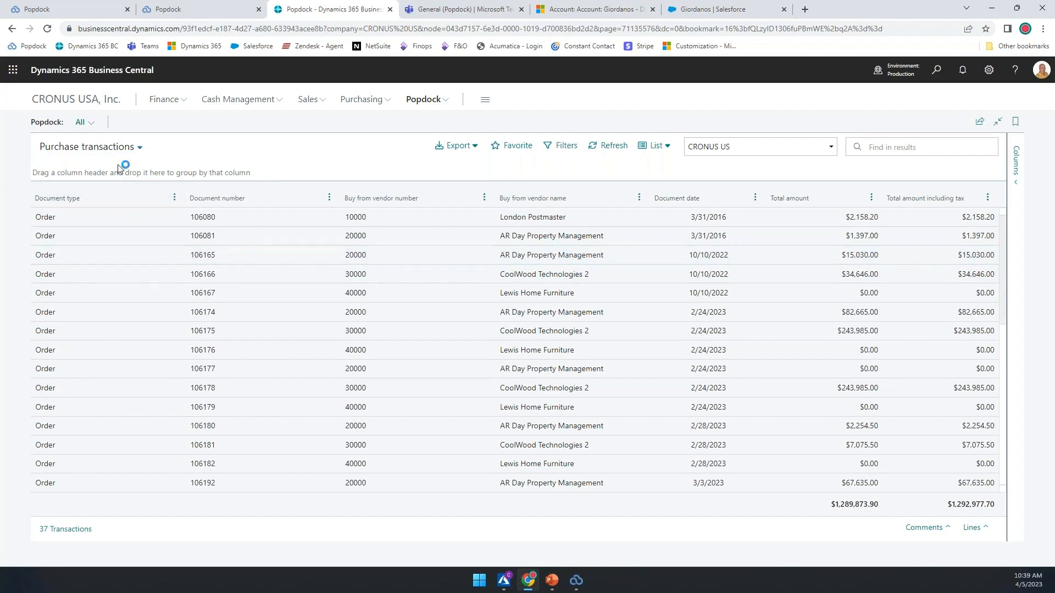
Open the Payables transactions list from the Migration - GP - Data Lake group.
left_click(108, 150)
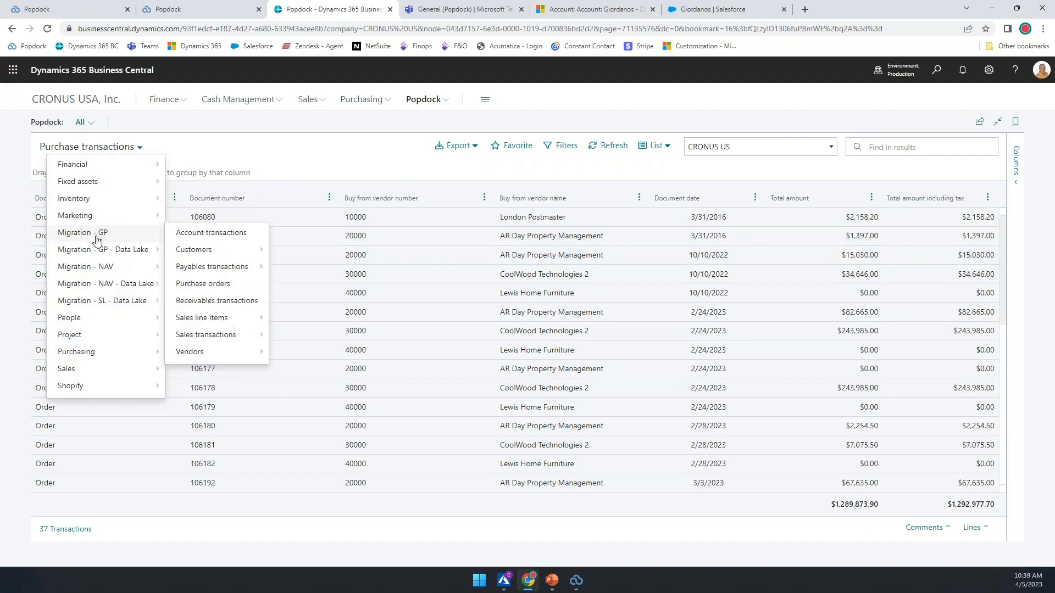
mouse_move(95, 256)
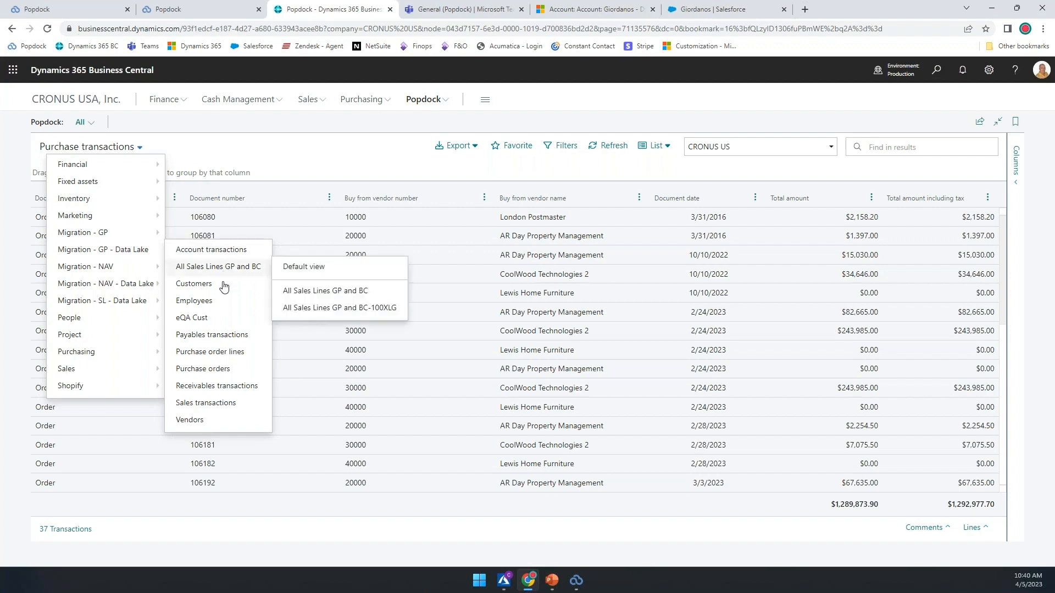
left_click(221, 338)
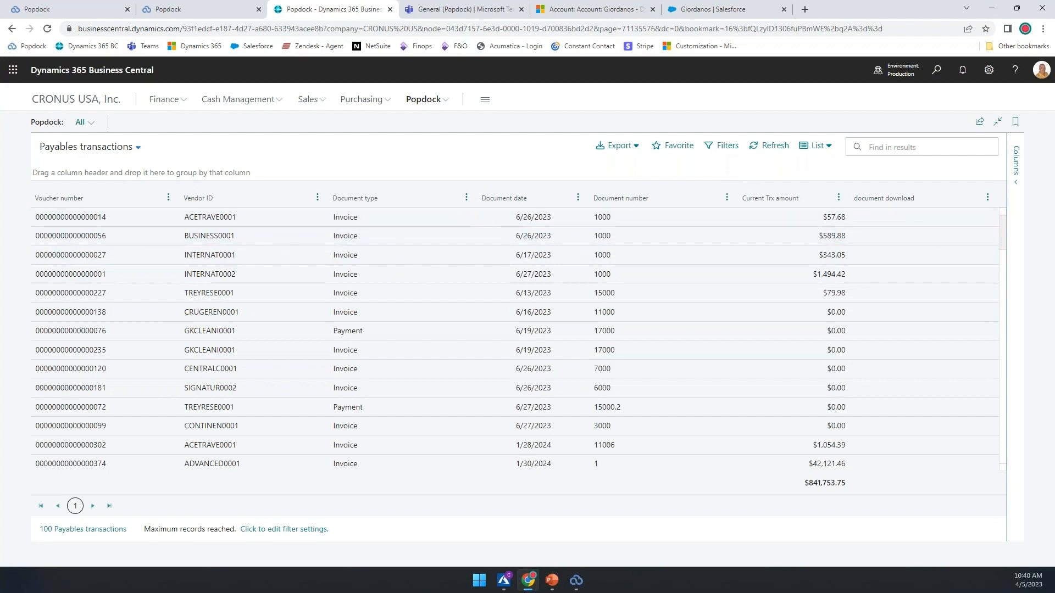
Add the columns 1099 amount, 1099 amount LIFE, 1099 amount LYR and 1099 type to the Payables transactions list and view them.
left_click(1016, 167)
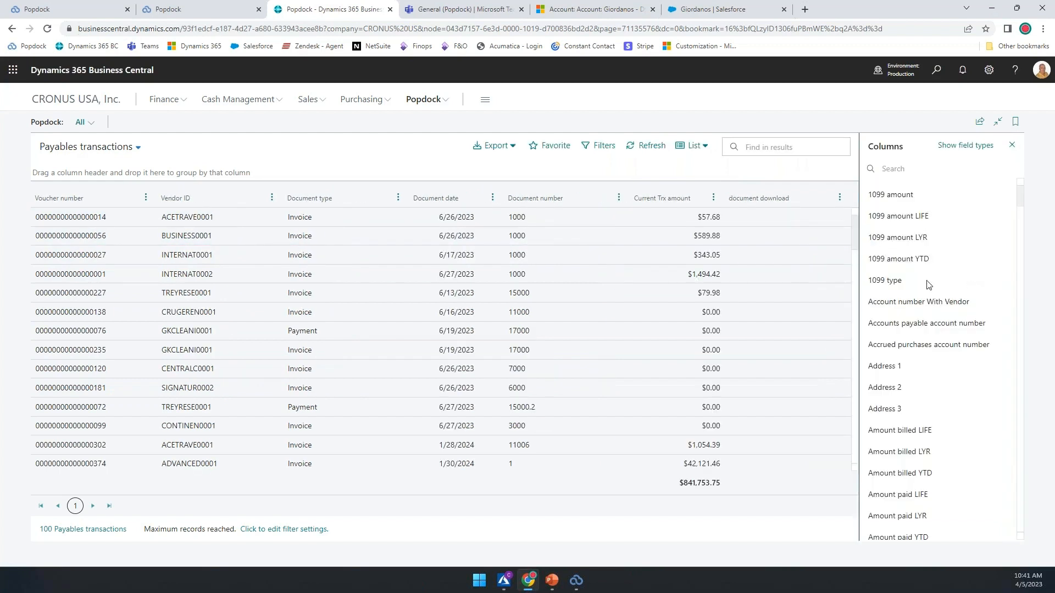
left_click(902, 199)
left_click(902, 217)
left_click(906, 240)
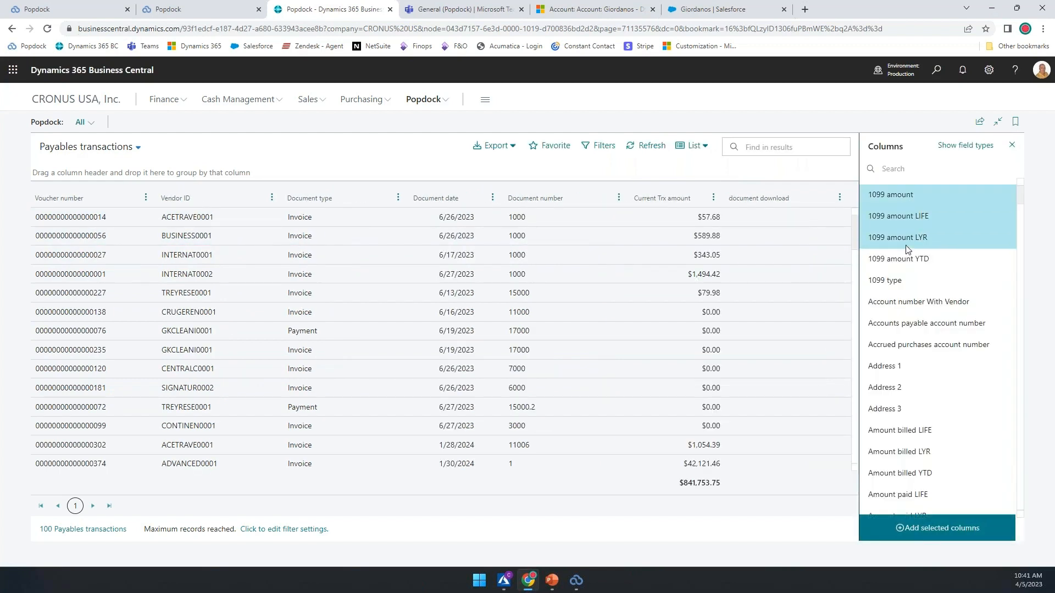
left_click(899, 281)
left_click(932, 526)
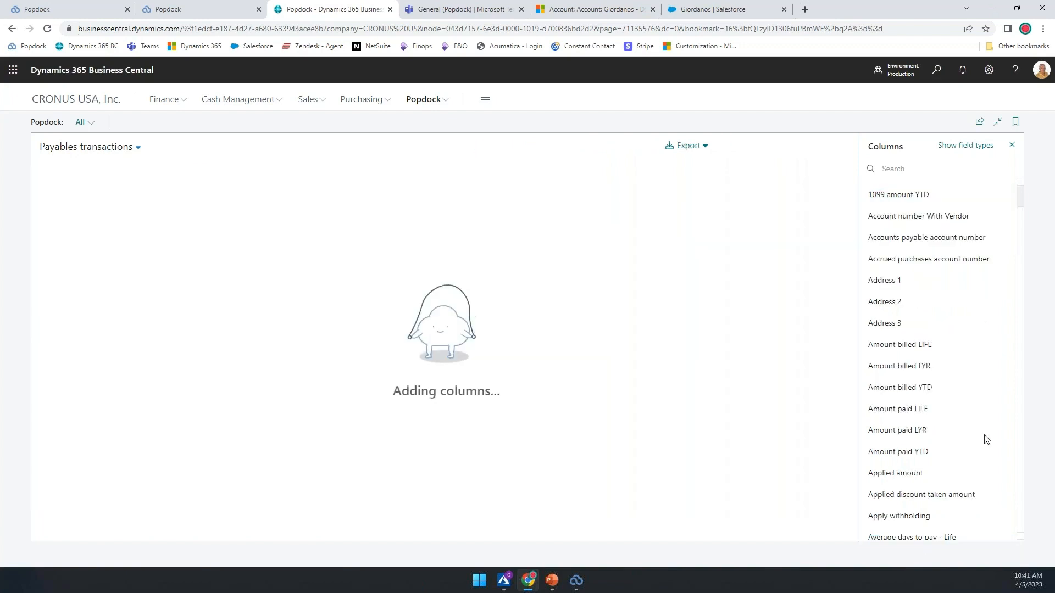
left_click(1012, 144)
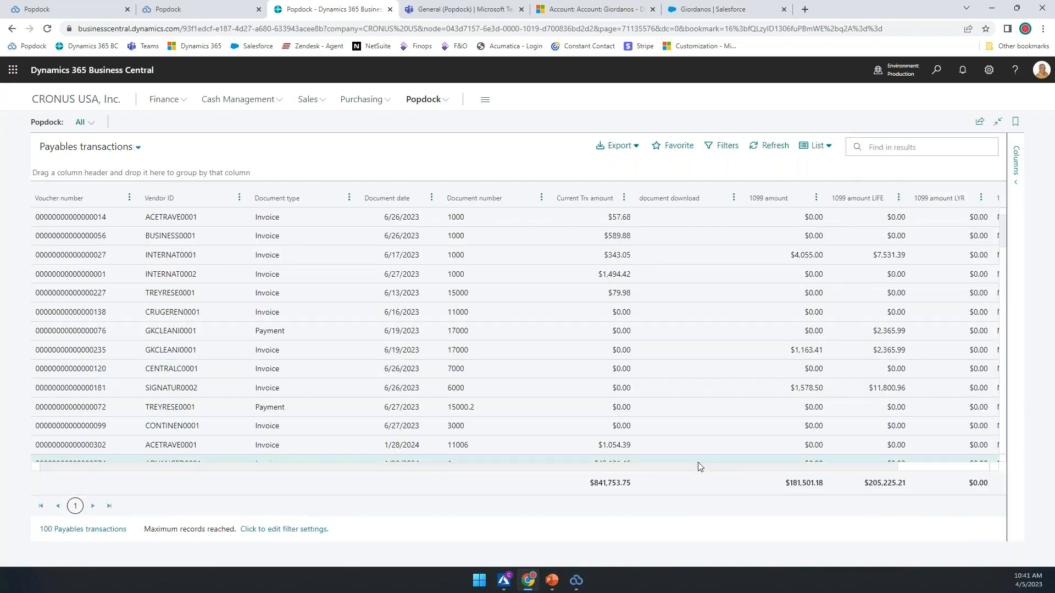
left_click_drag(703, 466, 910, 483)
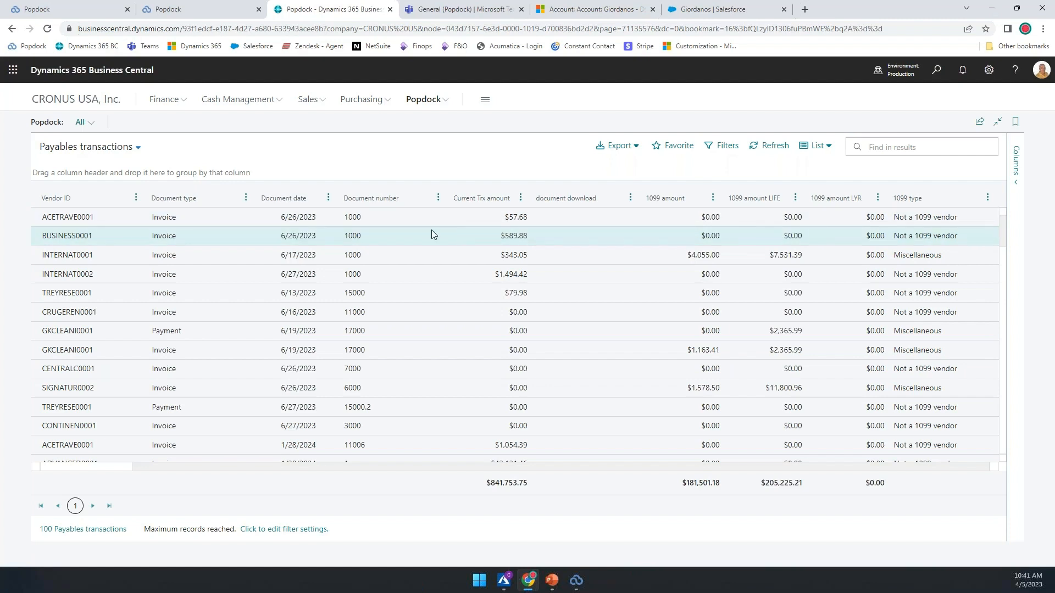
left_click(440, 309)
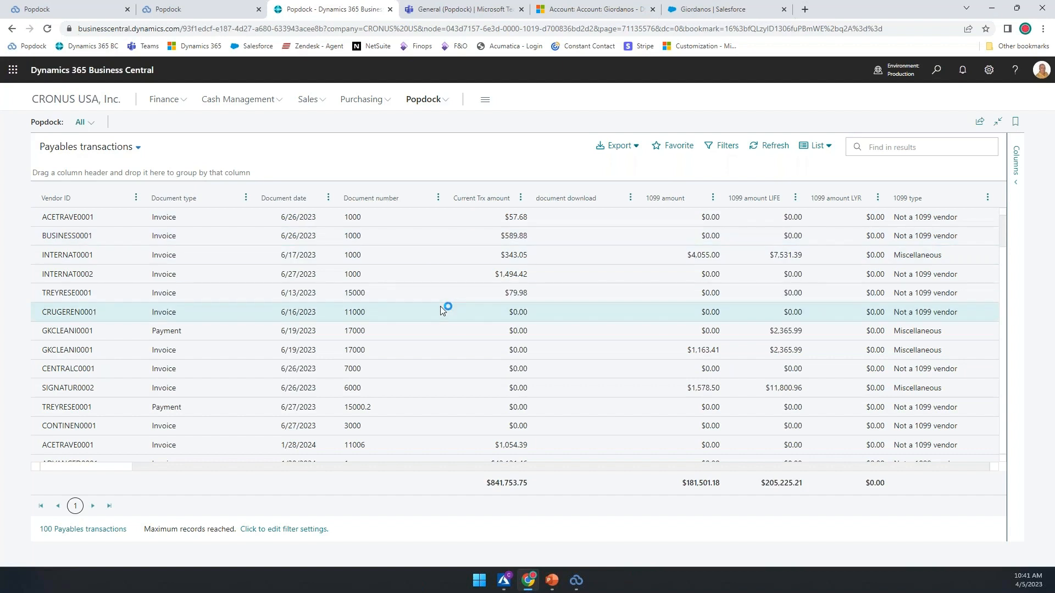
Review the lists in the Migration - GP - Data Lake group, and switch to the Developer page in Popdock.
left_click(125, 147)
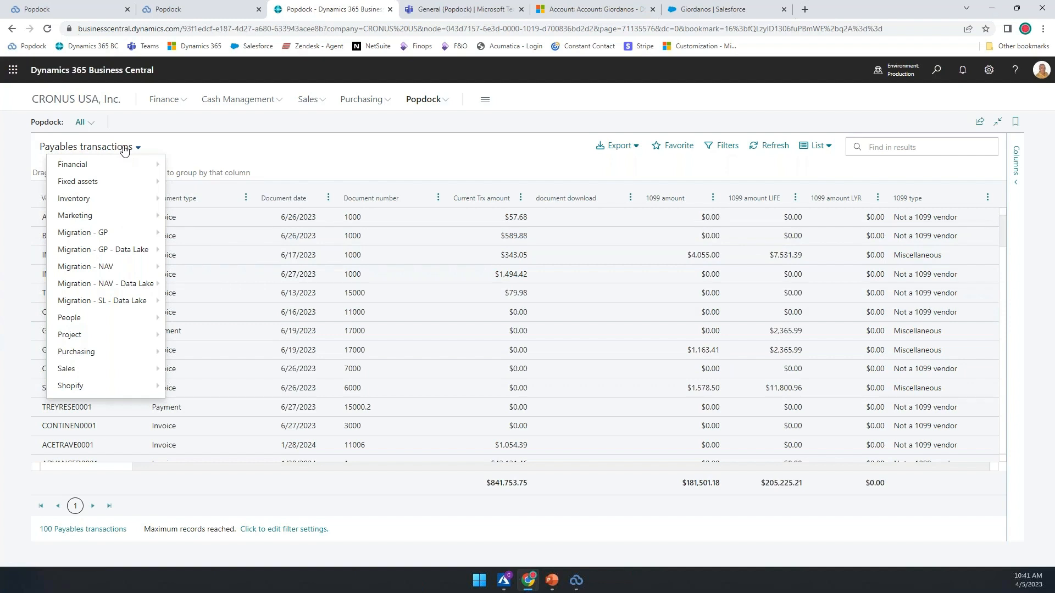
mouse_move(132, 250)
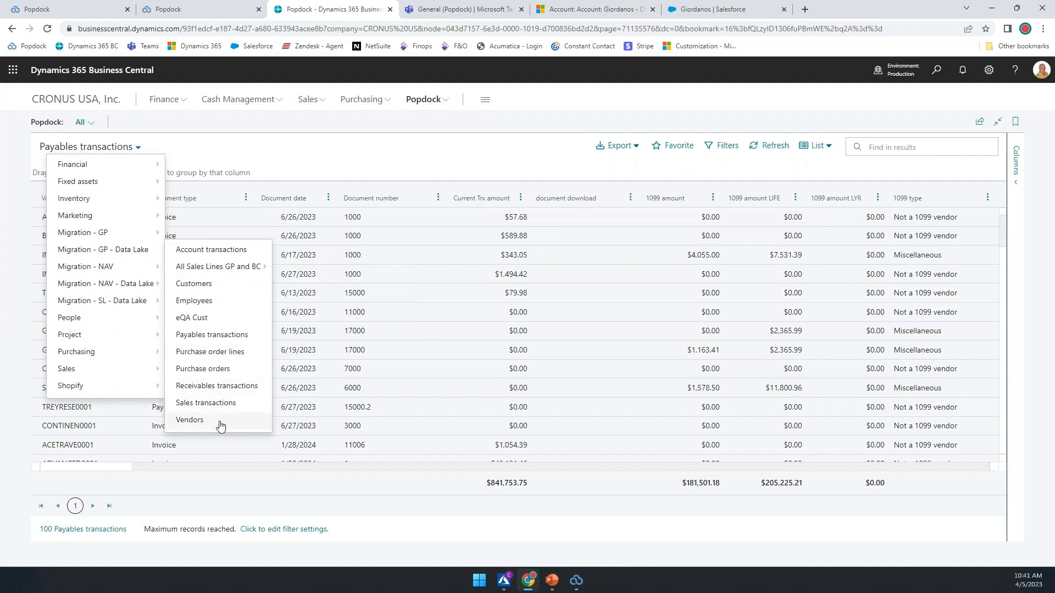
left_click(179, 10)
left_click(92, 10)
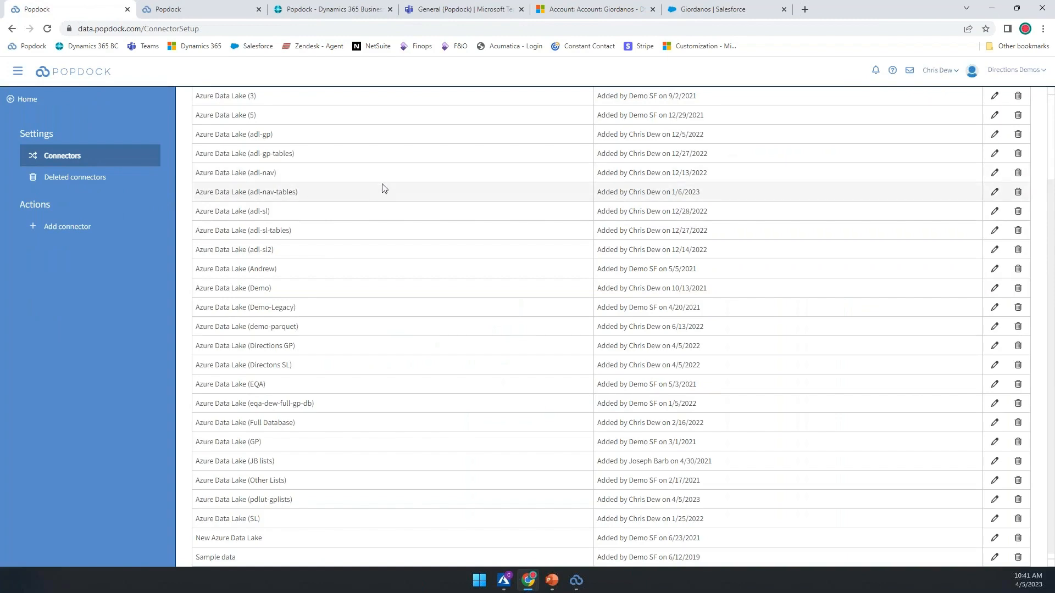
left_click(22, 76)
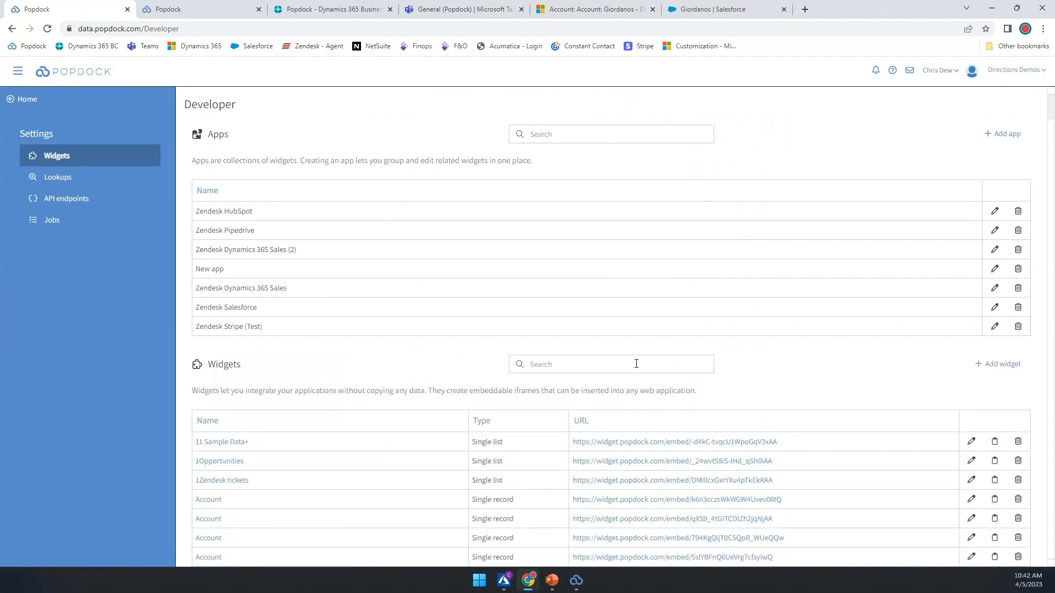
Search the widgets for "prod" and open the list settings of the Dynamics 365 Business Central (Production) widget.
left_click(636, 364)
type("prod")
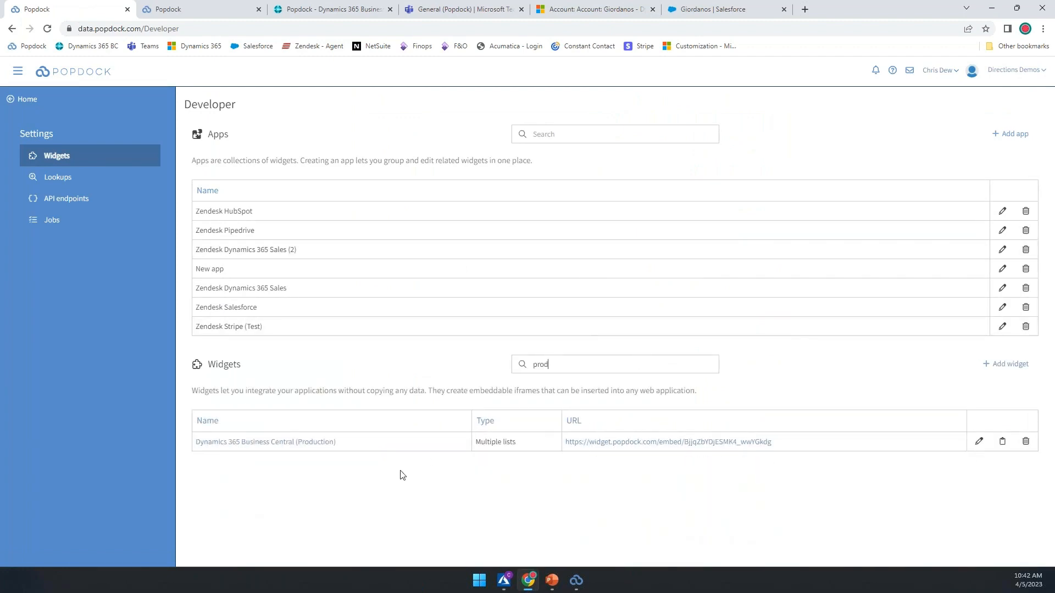
left_click(281, 443)
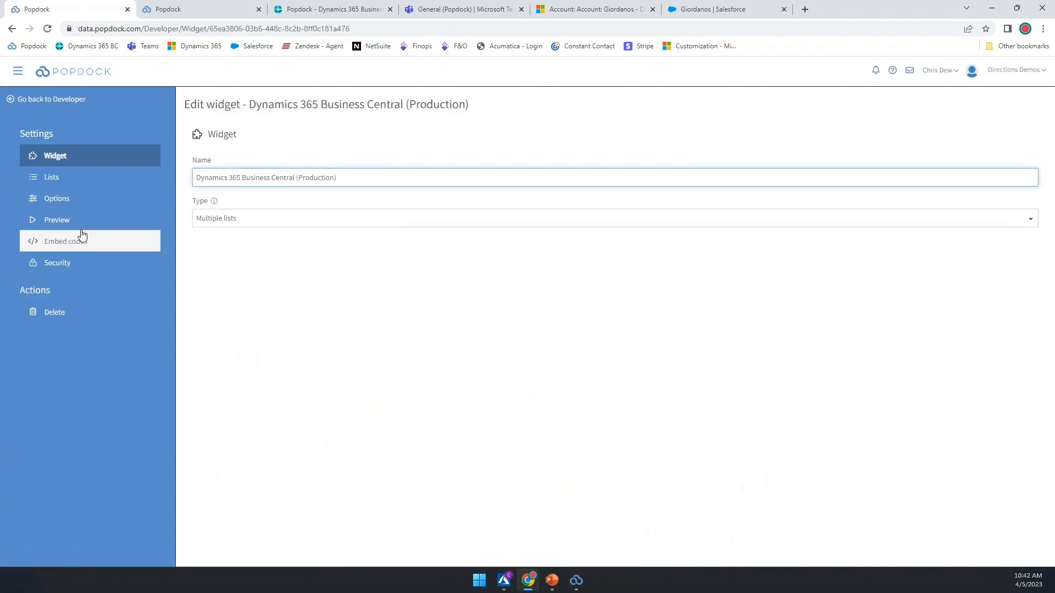
left_click(61, 179)
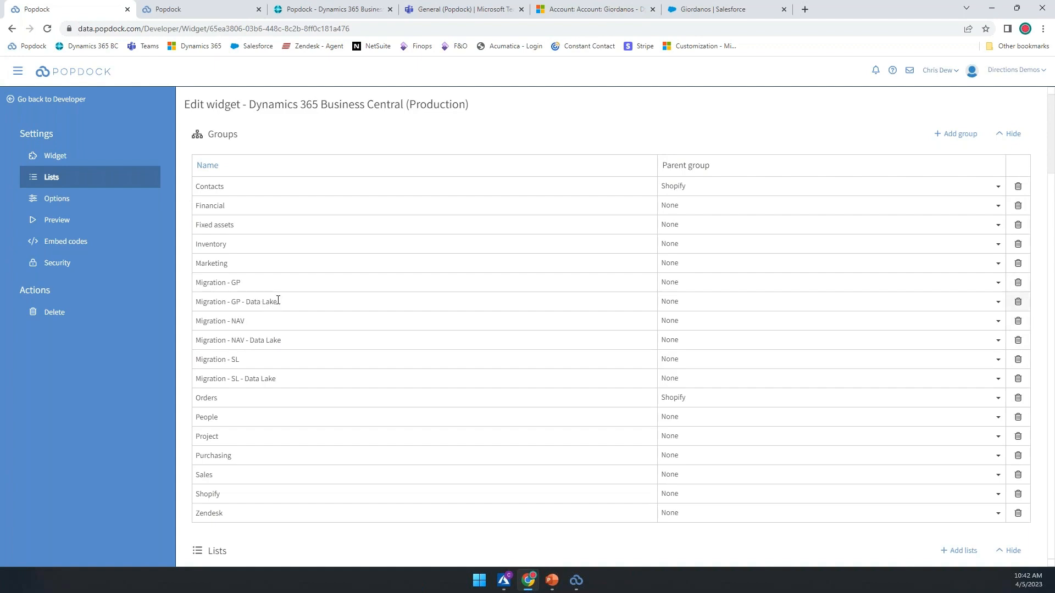
Start adding a list to the widget in the group Migration - GP - Data Lake with the connector Azure Data Lake (adl-gp).
scroll(315, 343, "down", 3)
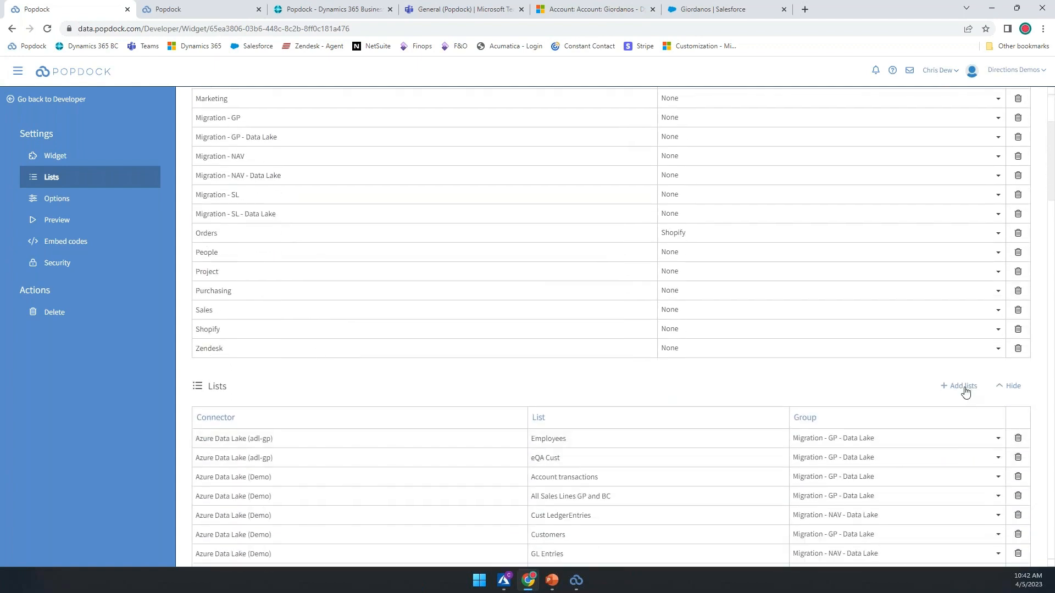
left_click(960, 386)
left_click(391, 287)
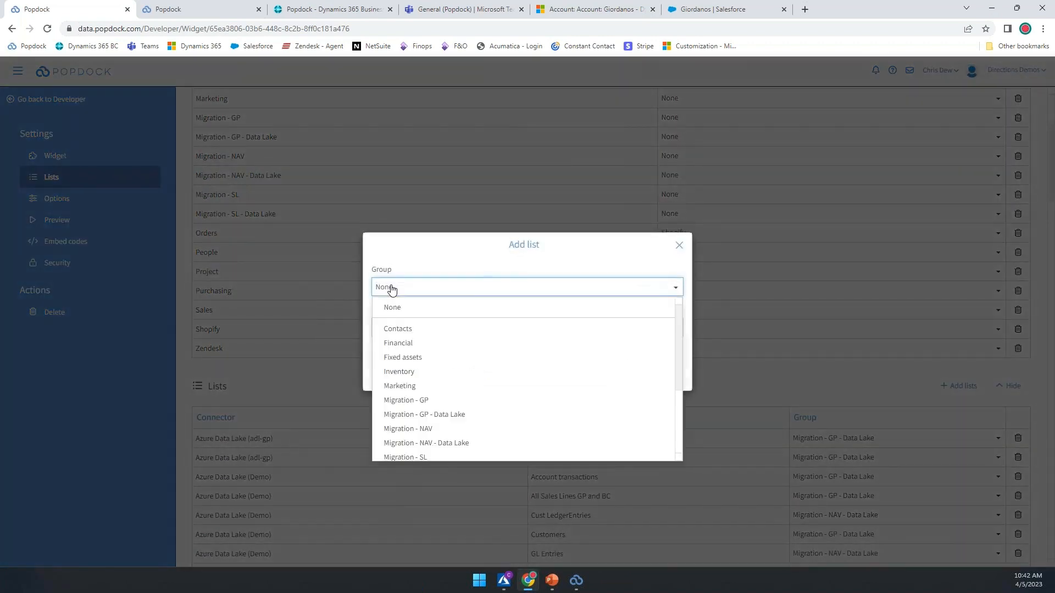
left_click(462, 415)
left_click(428, 328)
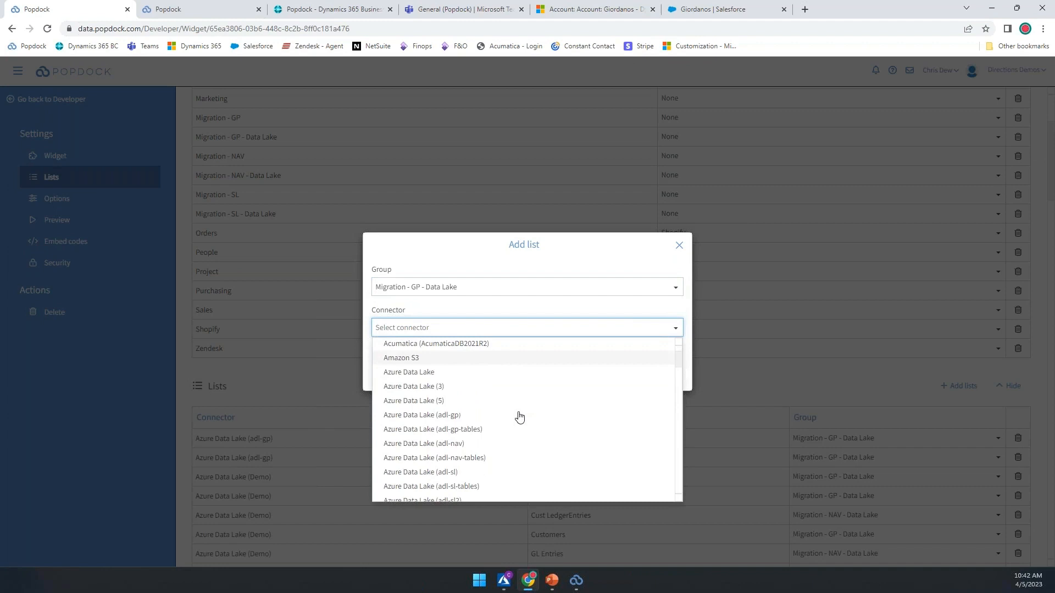
left_click(465, 416)
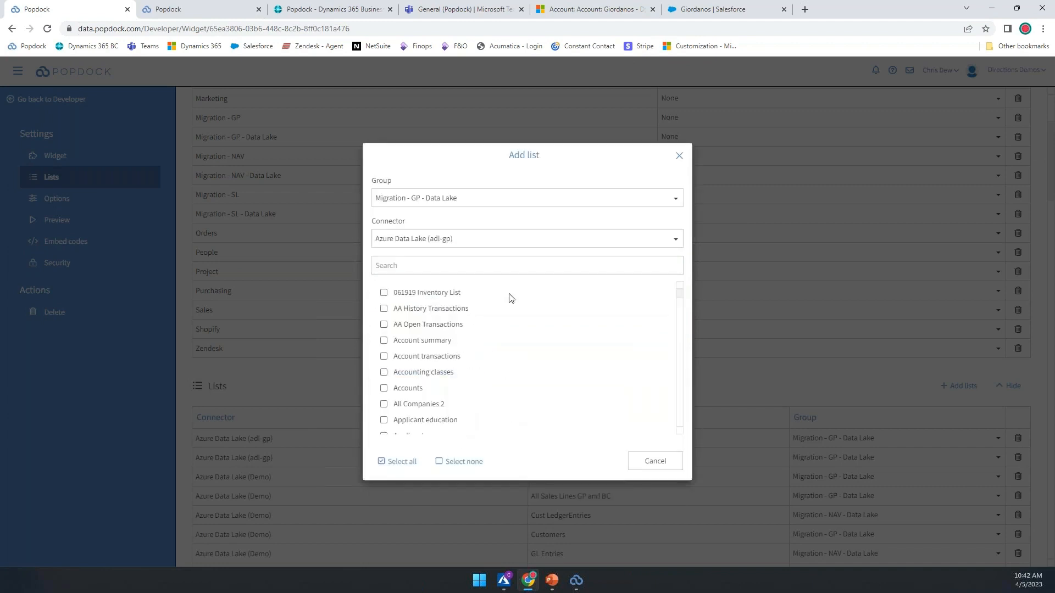
Choose the ZZ Inventory list and add it to the widget.
scroll(480, 365, "down", 10)
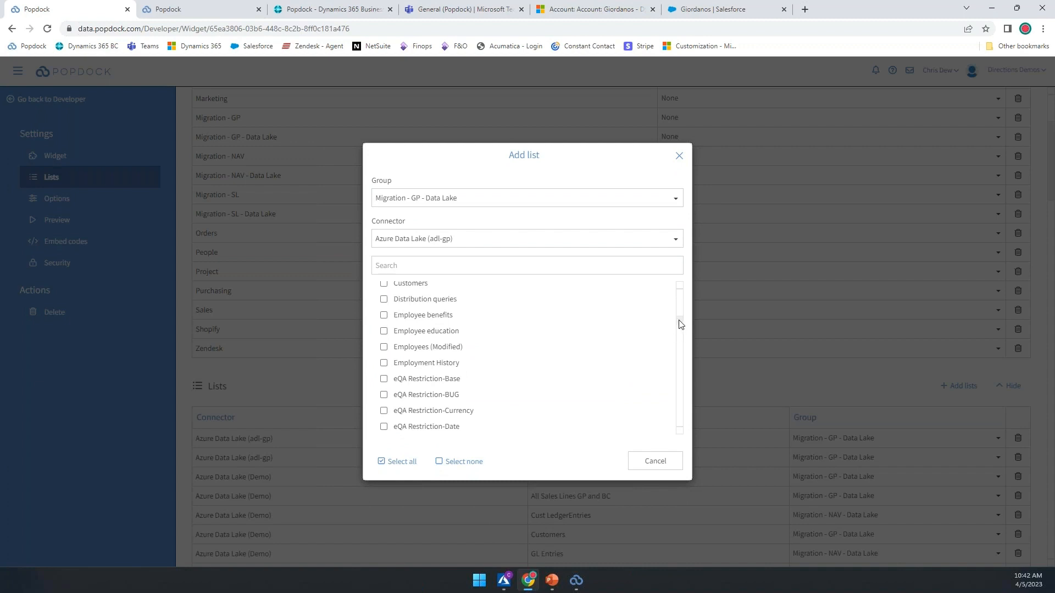
left_click_drag(680, 324, 687, 431)
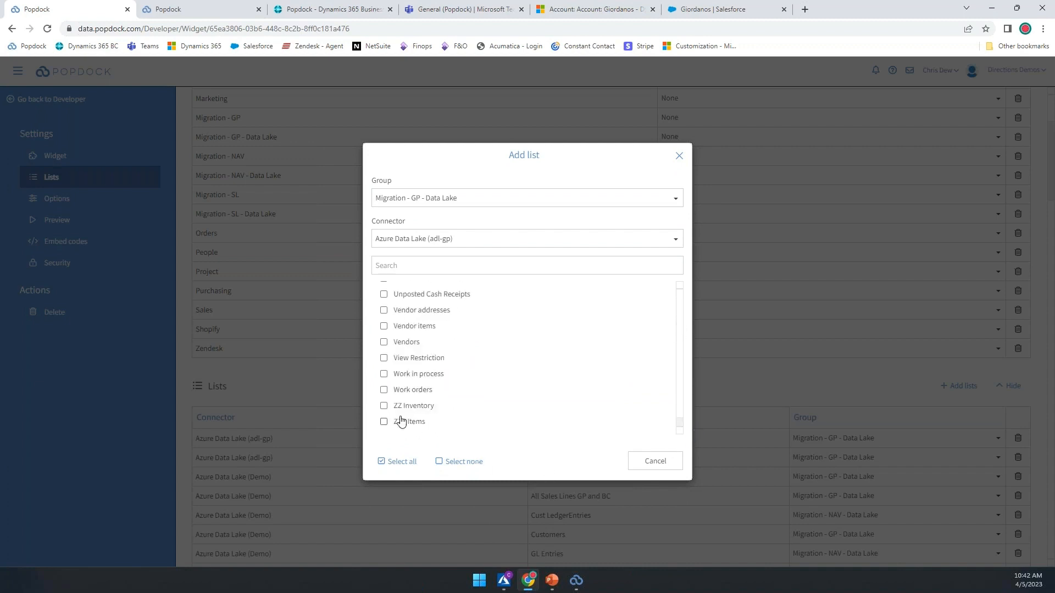
left_click(384, 406)
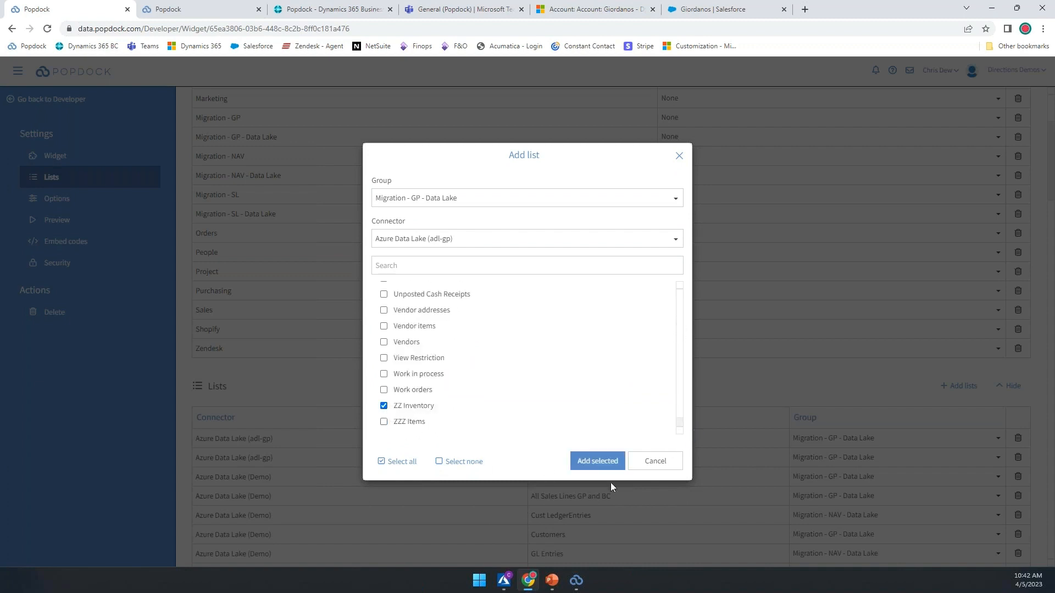
left_click(599, 460)
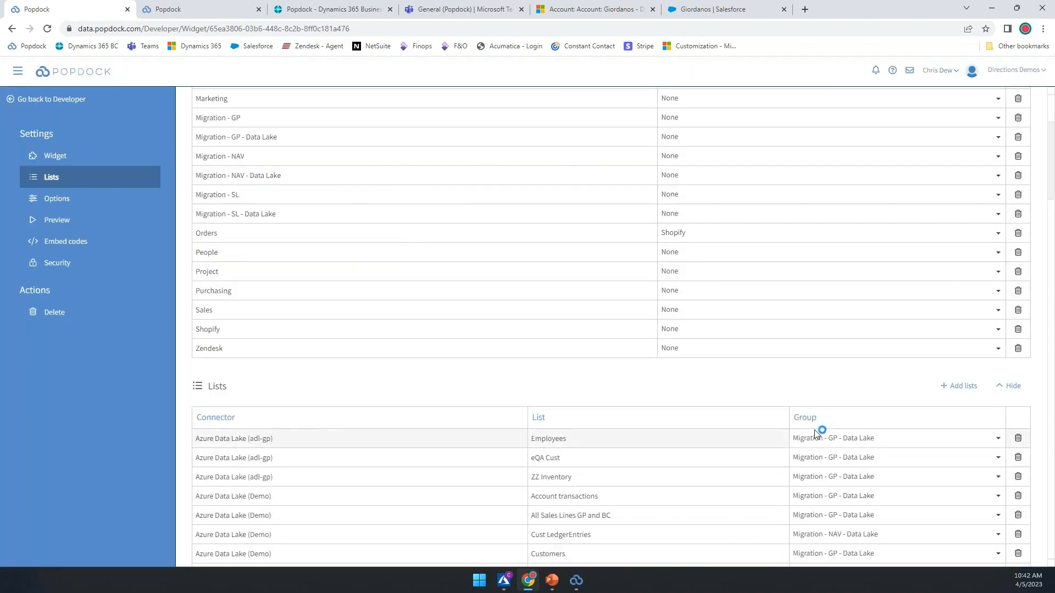
Switch to Business Central, reload the page and open the ZZ Inventory list from the Migration - GP - Data Lake group.
left_click(333, 9)
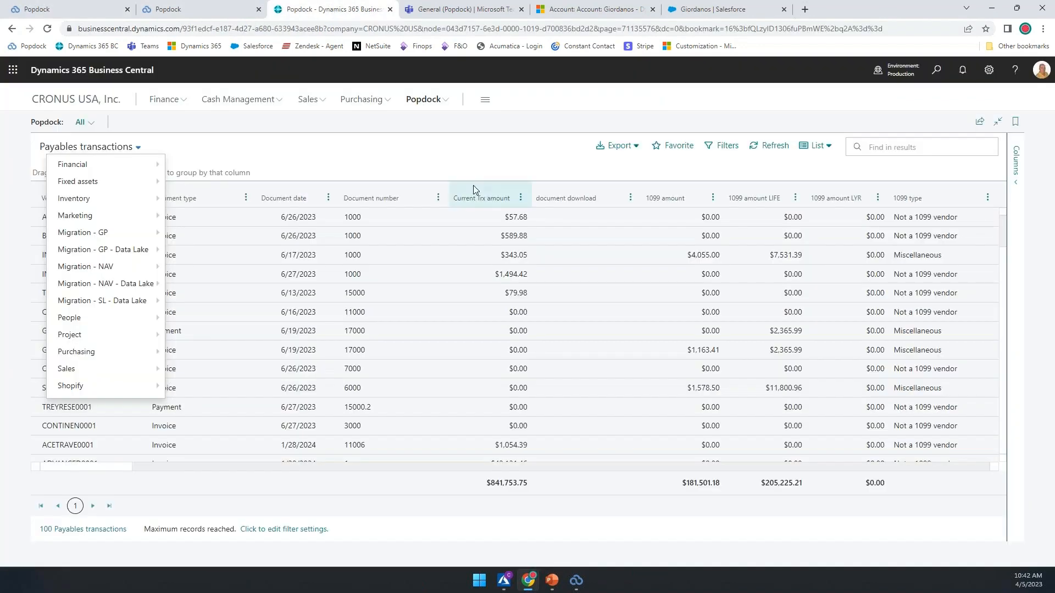
left_click(48, 28)
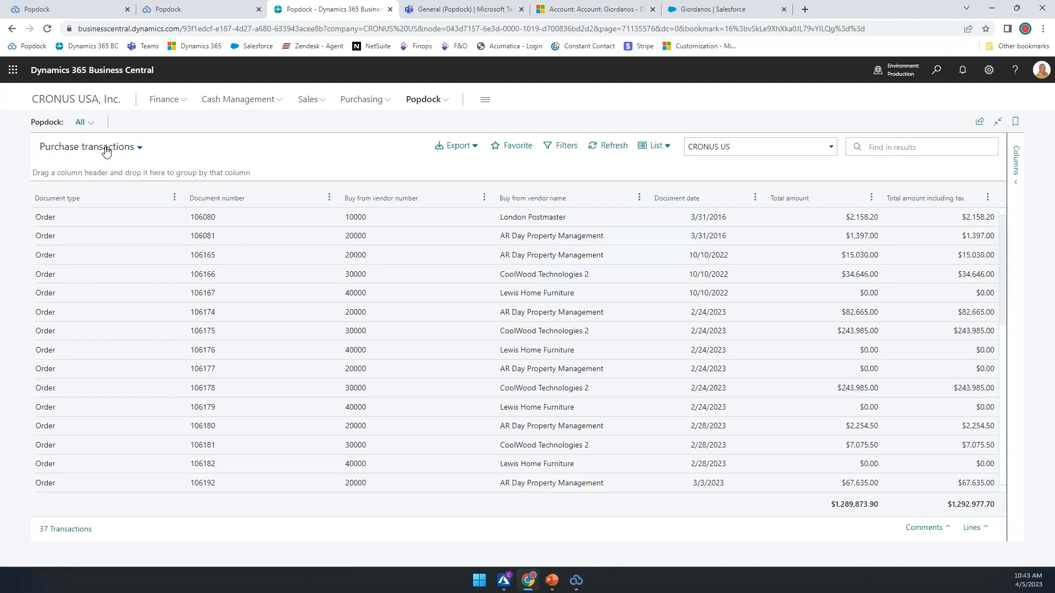
left_click(106, 149)
mouse_move(129, 250)
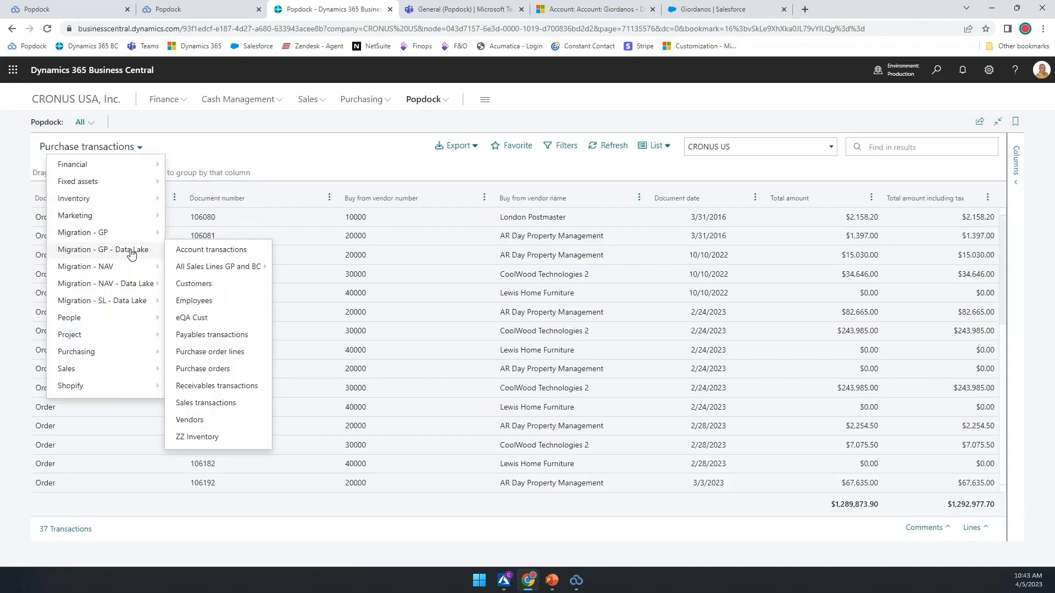
left_click(192, 444)
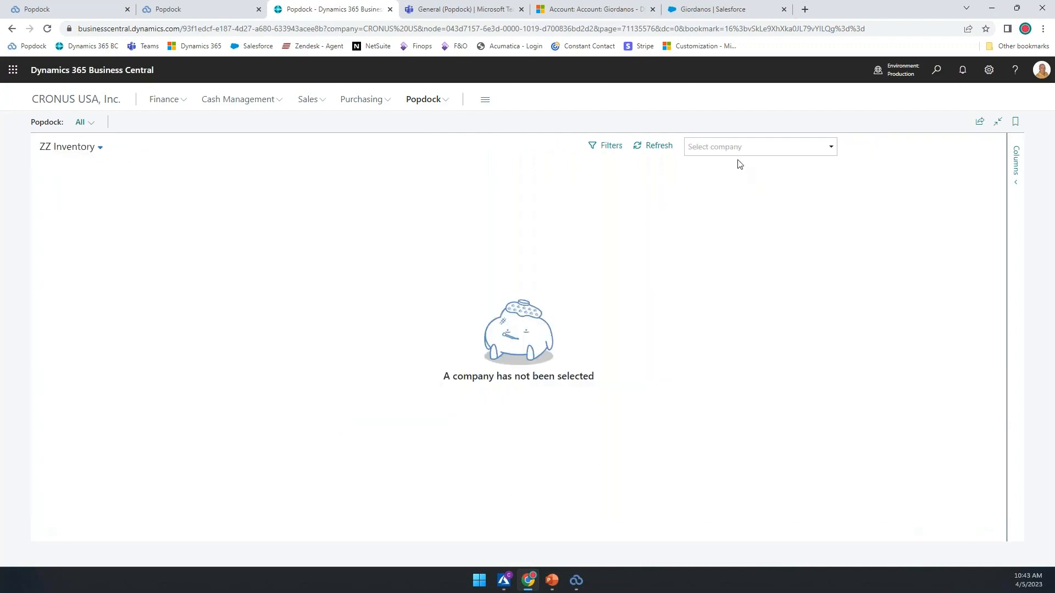
Show the ZZ Inventory list for the company Fabrikam, Inc.
left_click(737, 147)
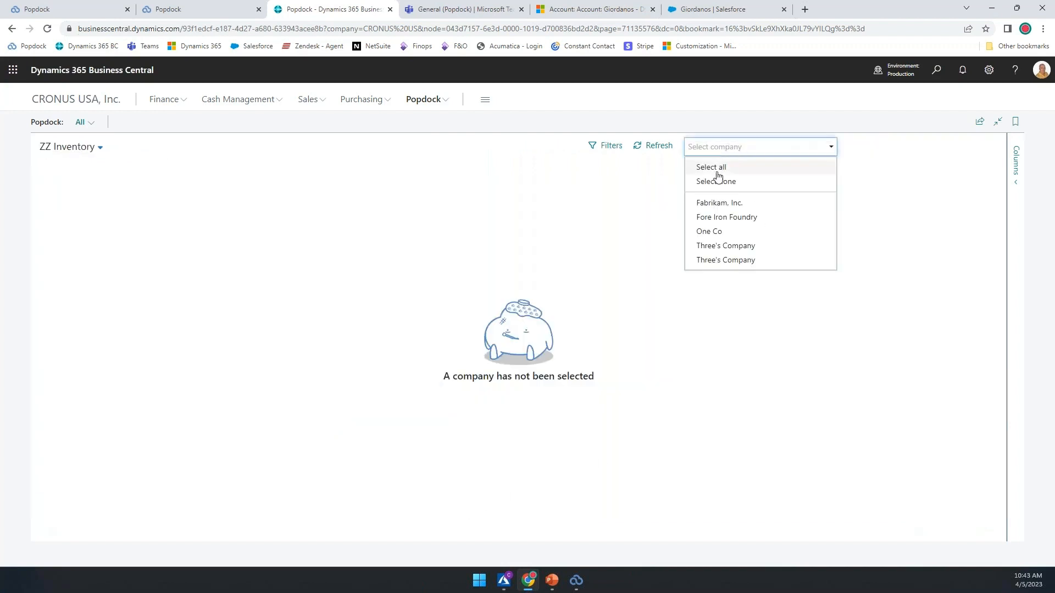
left_click(736, 204)
left_click(571, 212)
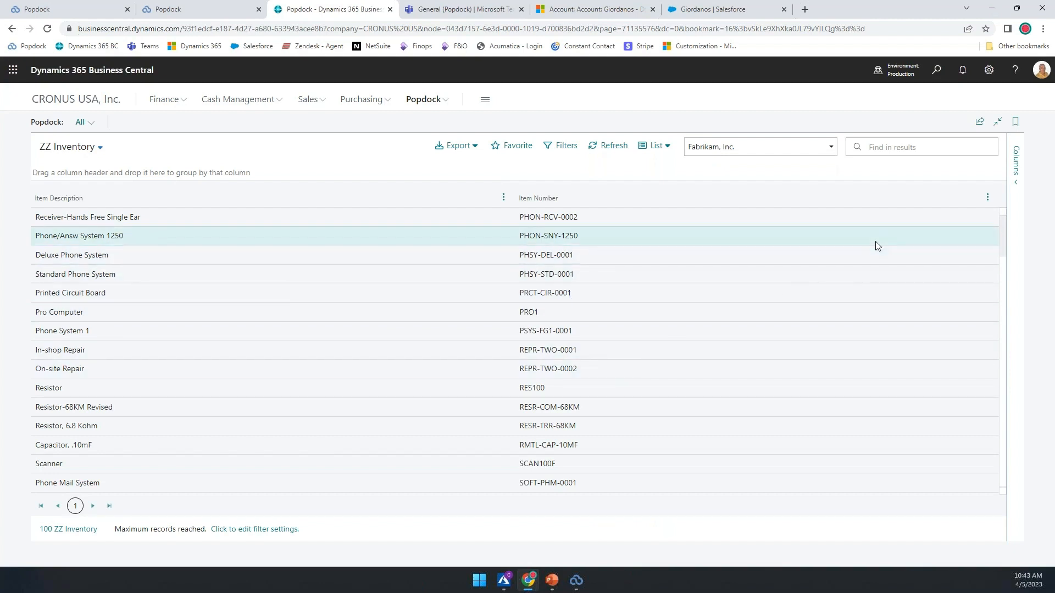
Add the columns Alternate Item 1 and Alternate Item 2 to the ZZ Inventory list.
left_click(1017, 160)
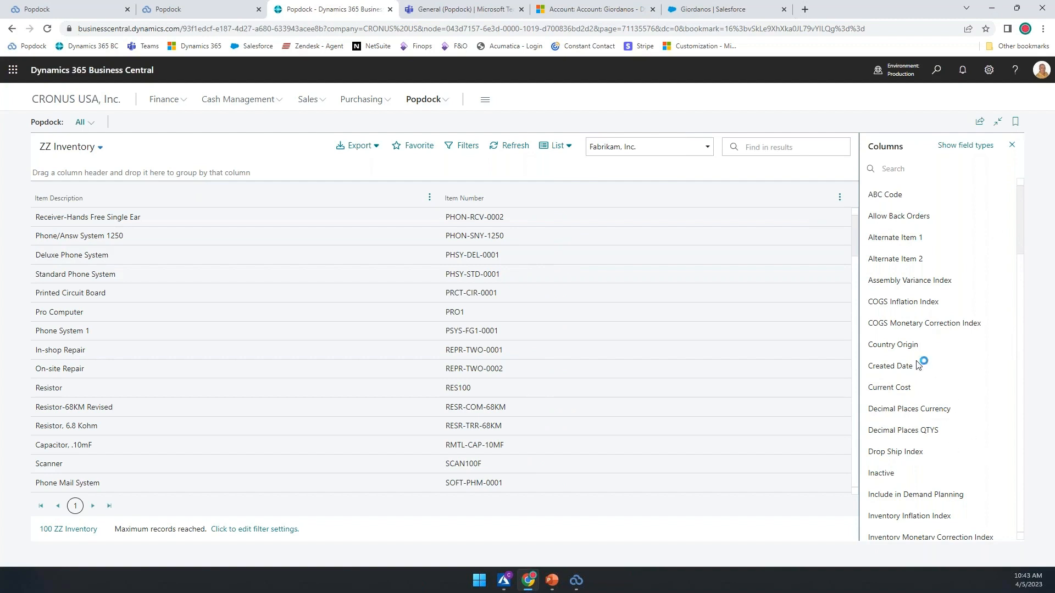
left_click(909, 239)
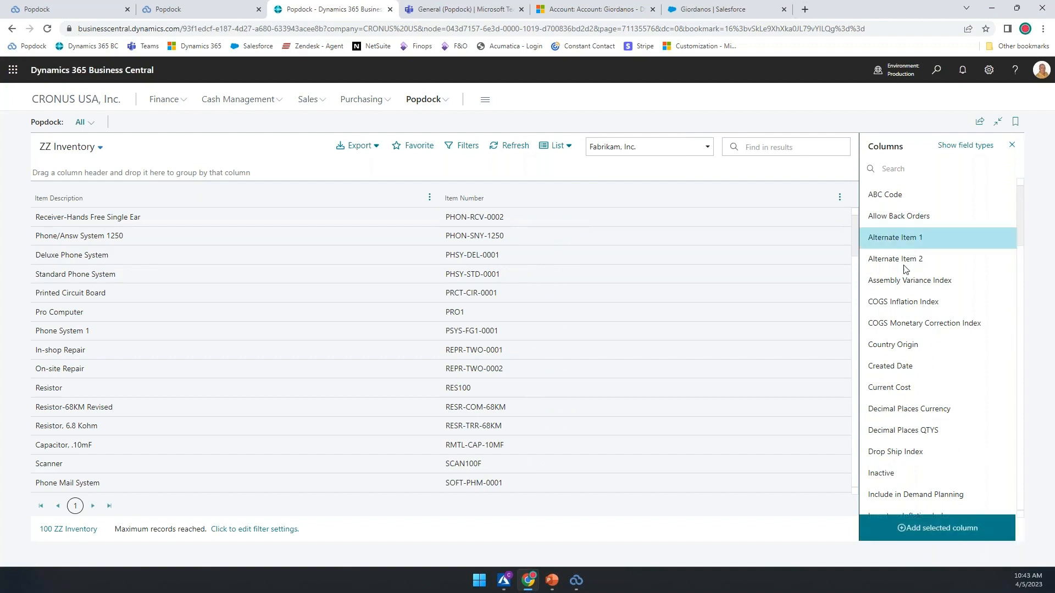
left_click(908, 260)
left_click(968, 532)
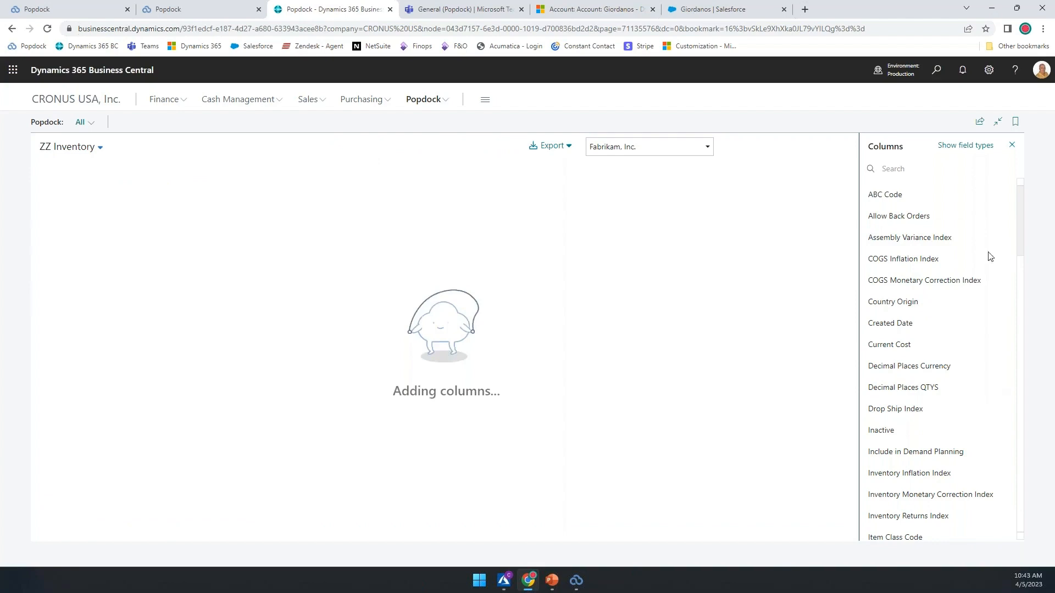
left_click(1012, 144)
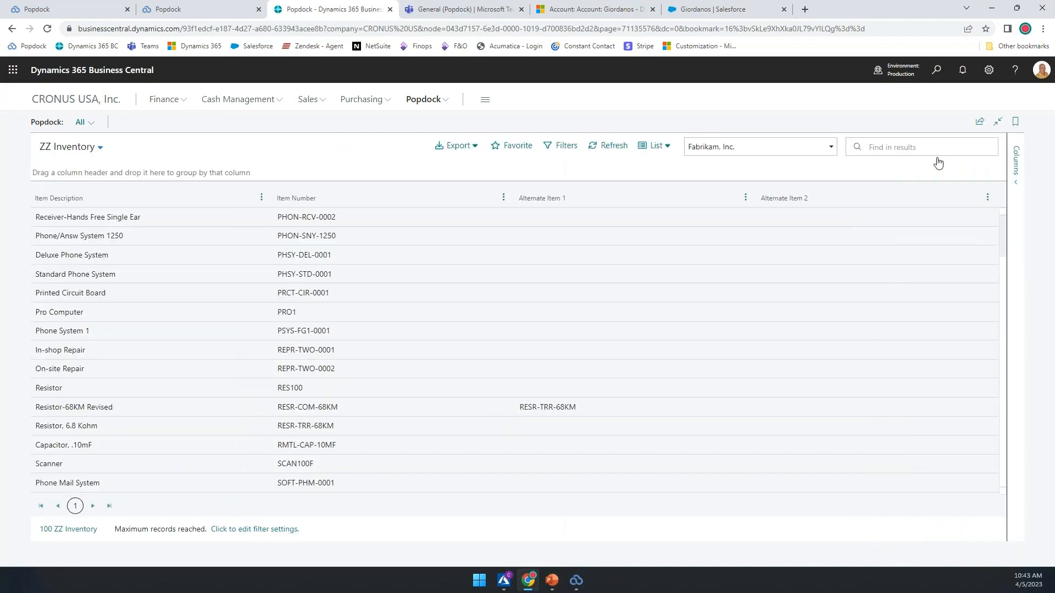
left_click(565, 146)
left_click(333, 307)
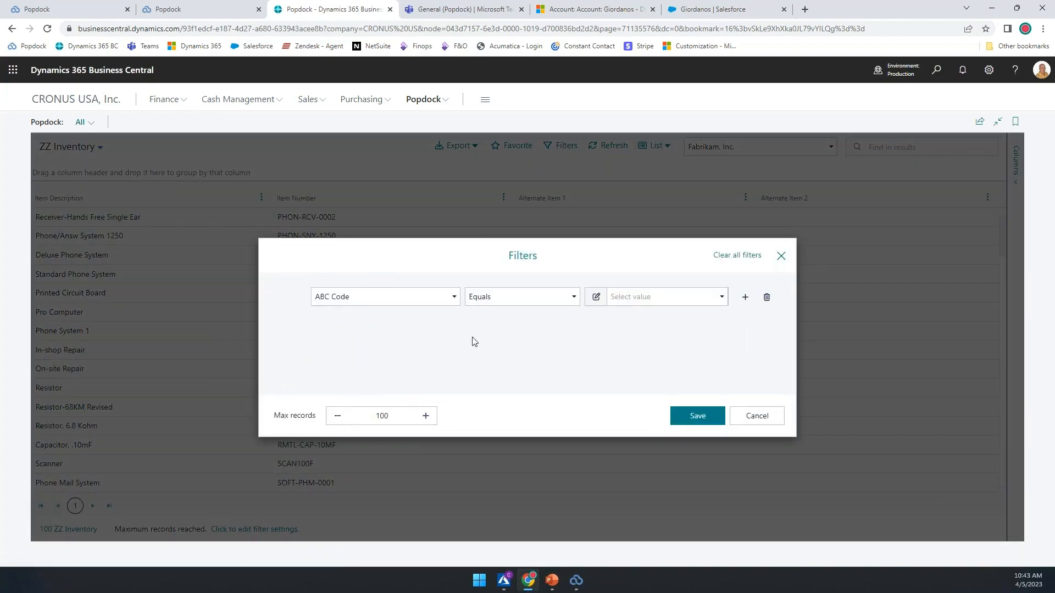
left_click(745, 297)
left_click(744, 332)
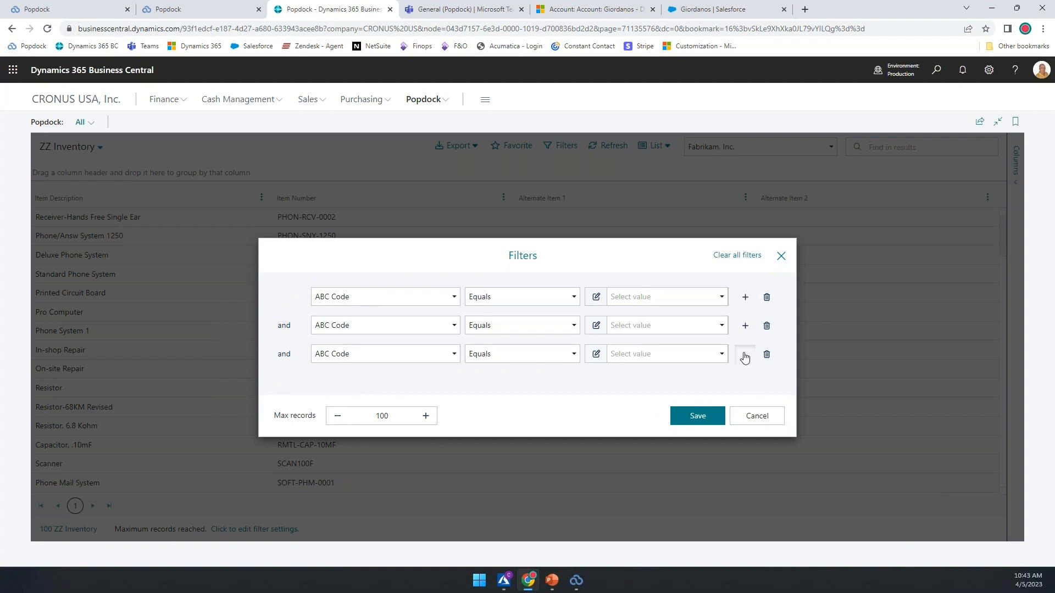
left_click(745, 356)
left_click(746, 382)
left_click(745, 393)
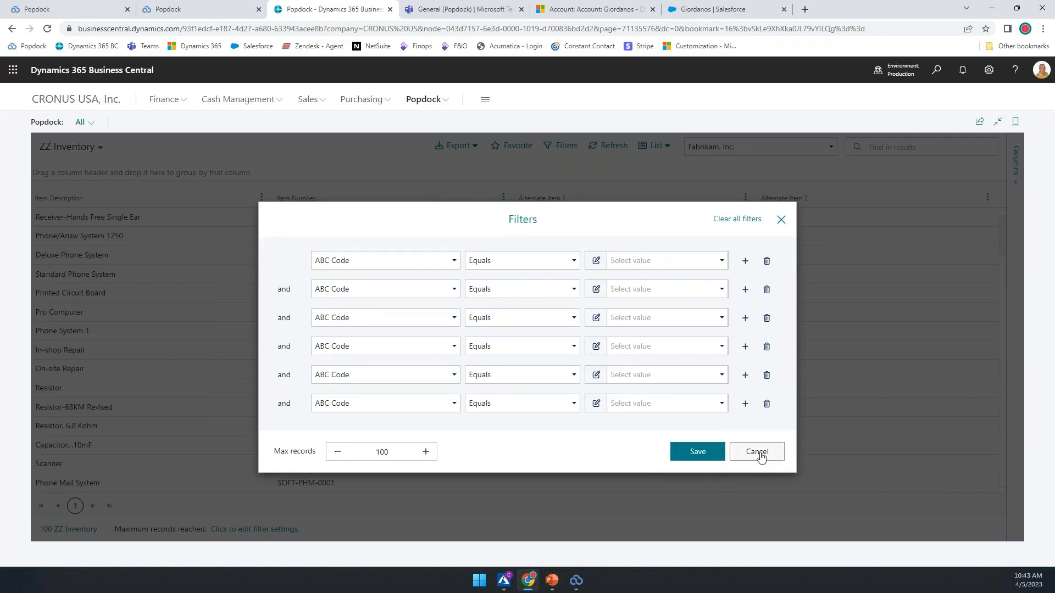
left_click(760, 455)
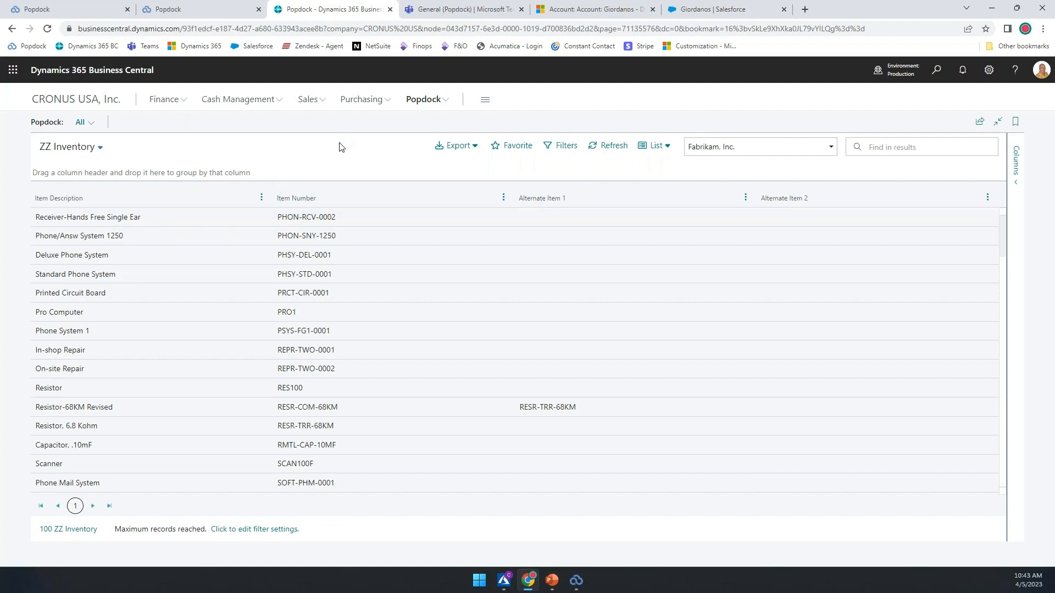
Search the Customers list for "aaron" and open the customer card of Aaron Fitz Electrical.
left_click(320, 103)
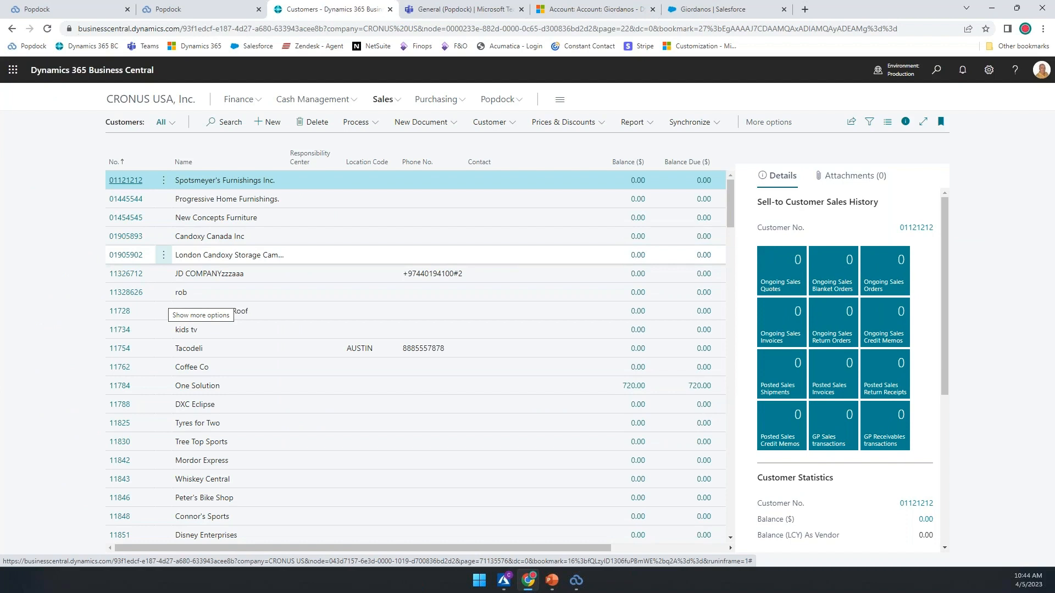
left_click(226, 122)
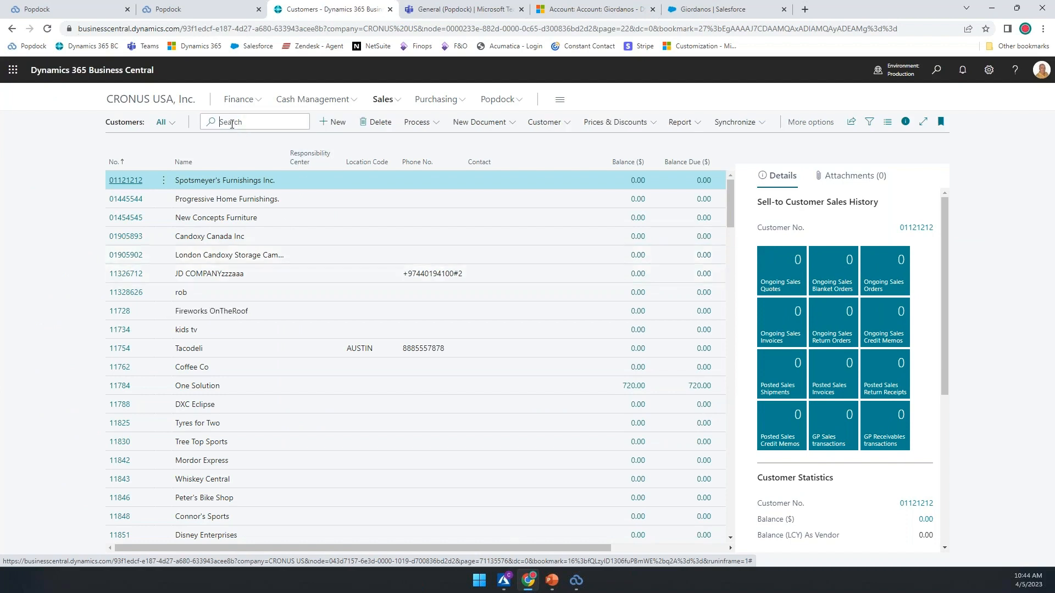
type("aar")
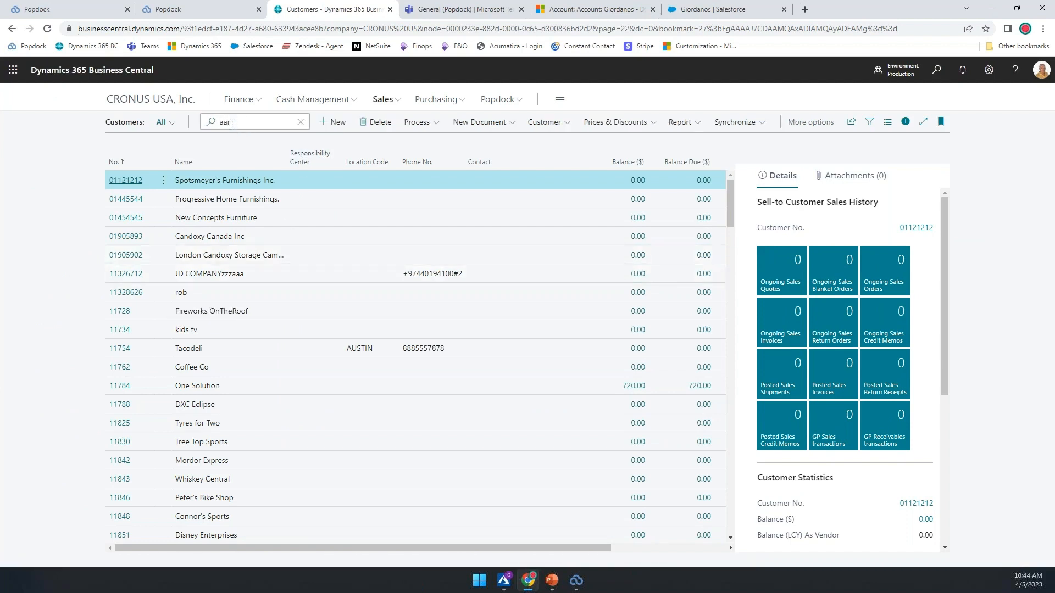
type("on")
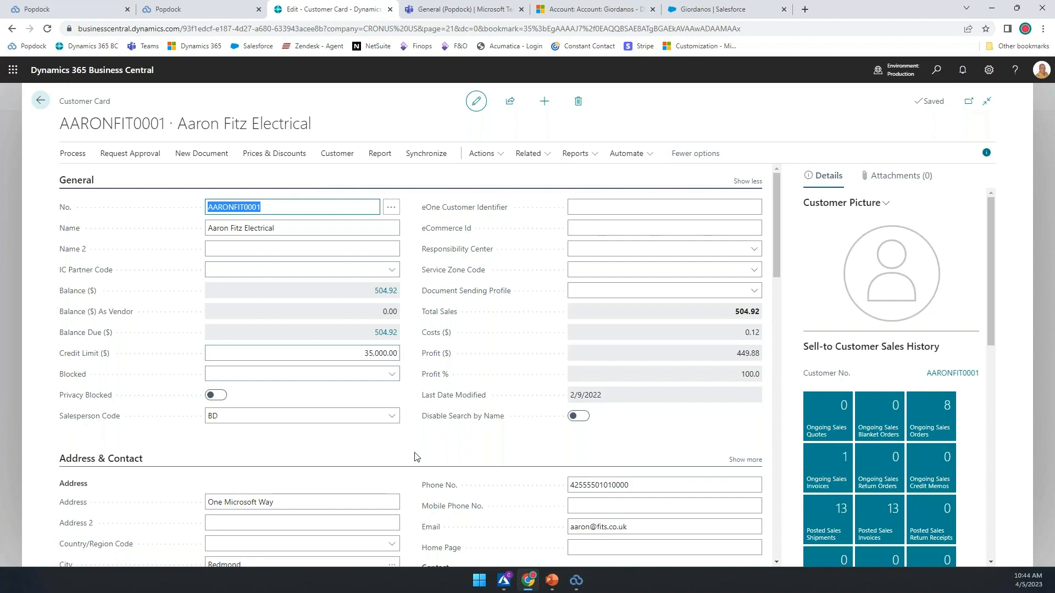
Examine the sales lines under Additional Detail on the customer card, comparing the source connectors of the rows.
scroll(415, 457, "down", 10)
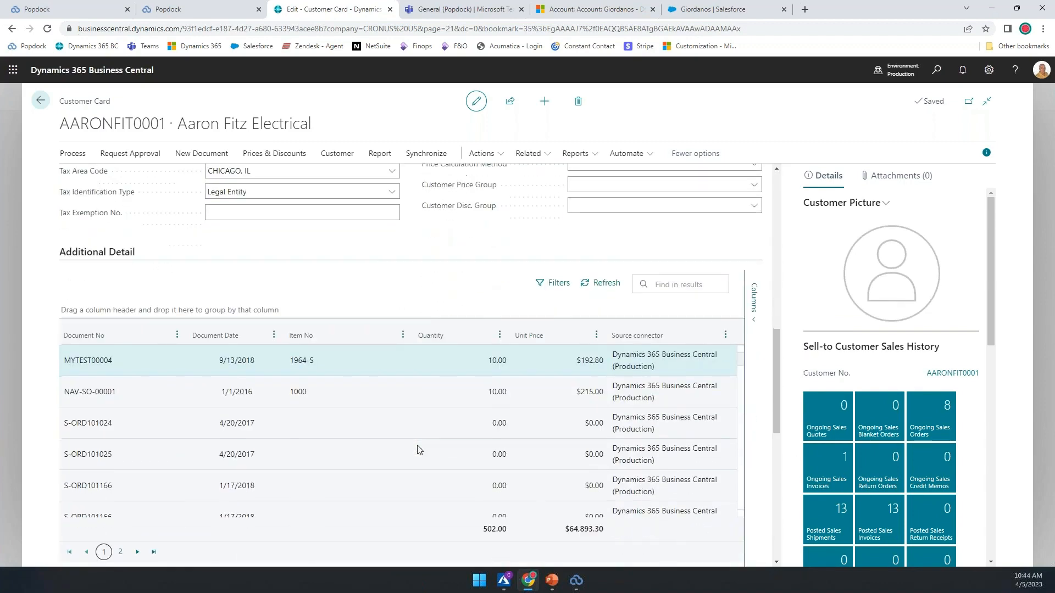
scroll(419, 450, "down", 1)
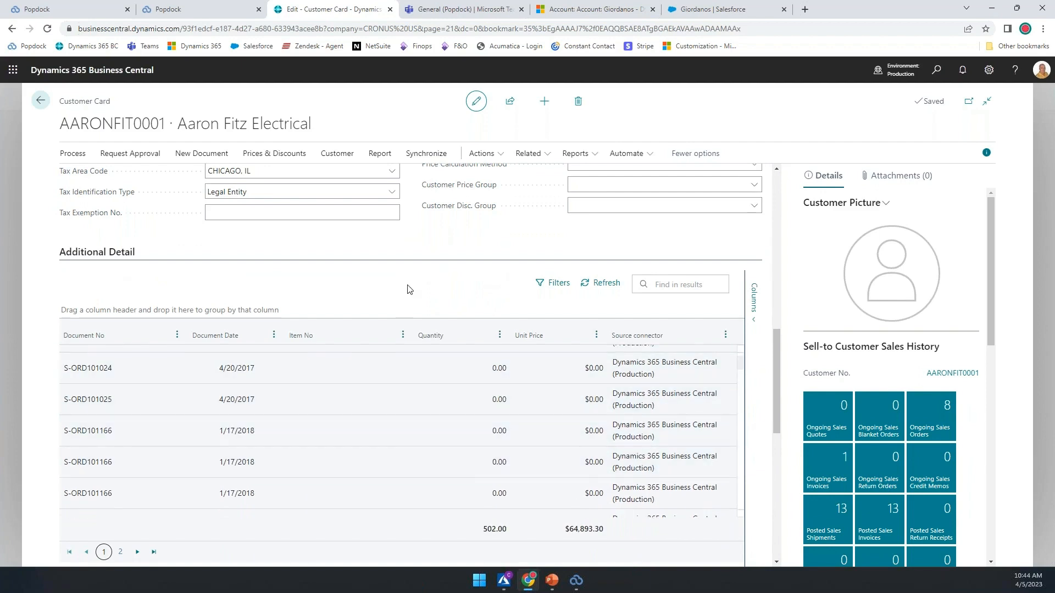
scroll(419, 283, "down", 1)
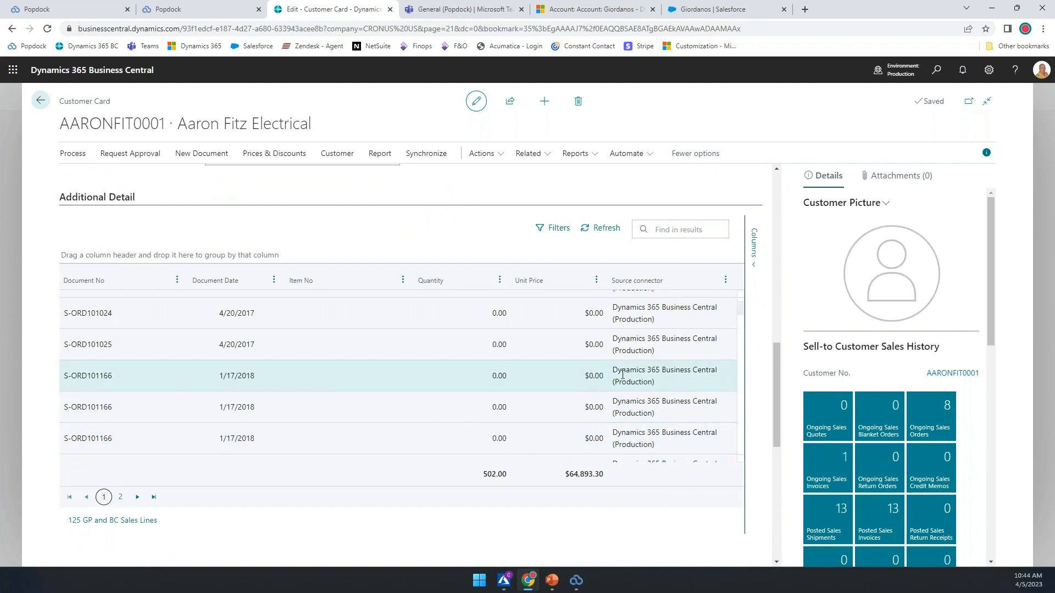
scroll(620, 387, "down", 5)
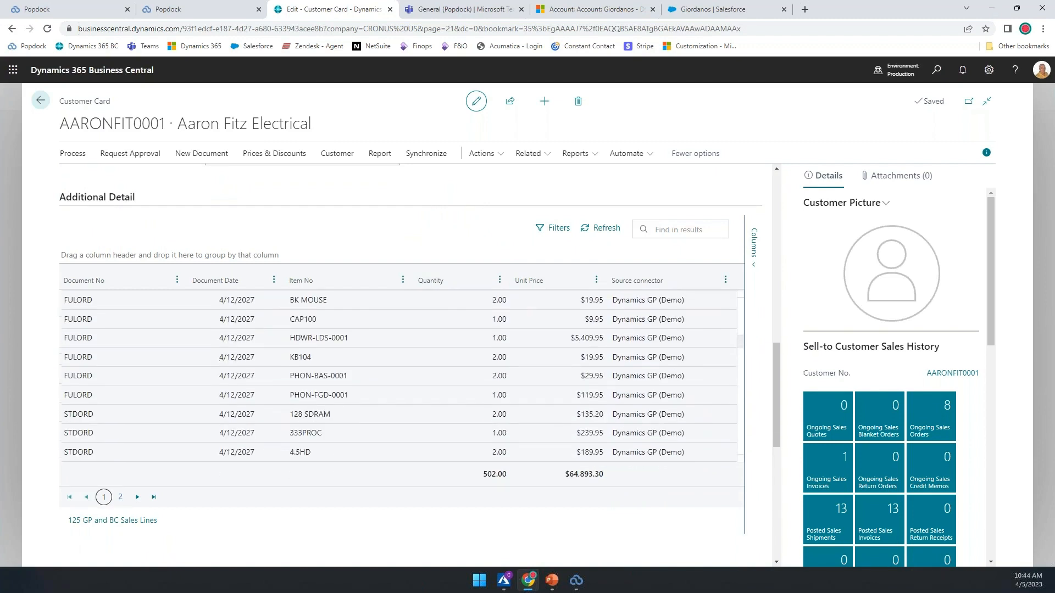
left_click(676, 377)
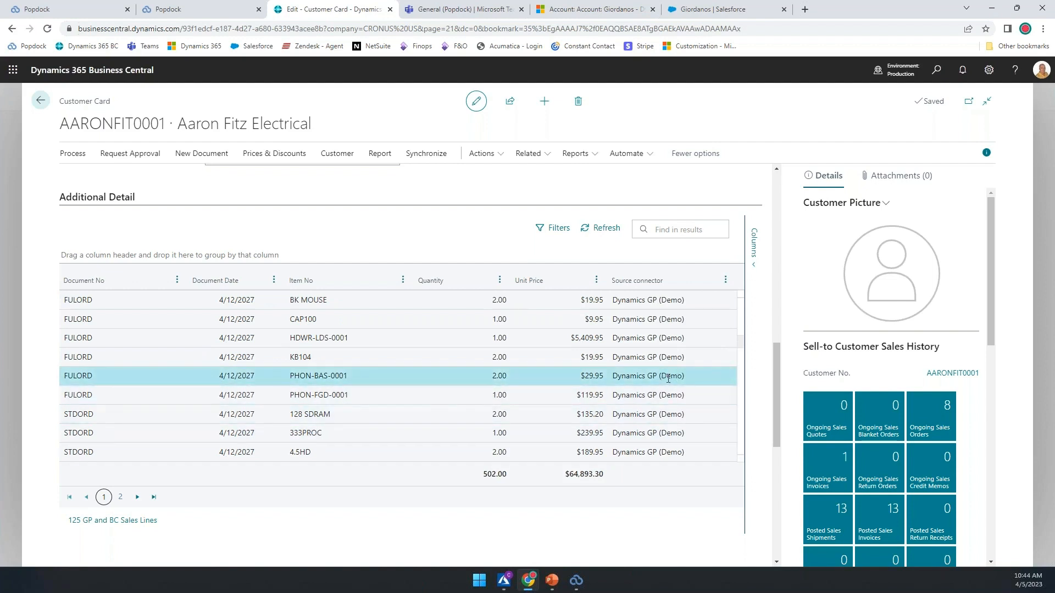
scroll(670, 378, "down", 1)
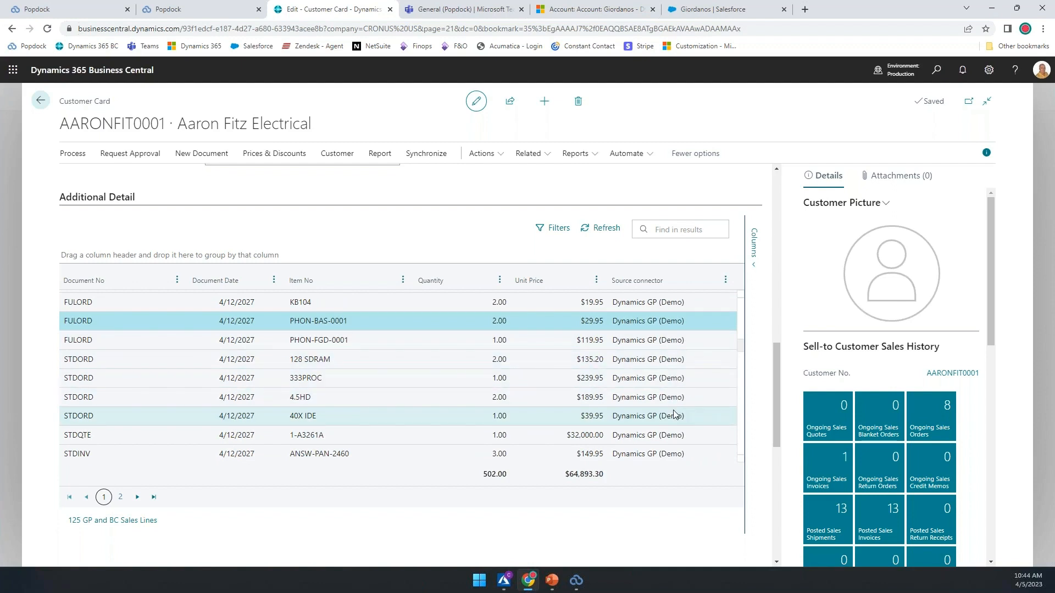
scroll(674, 413, "up", 3)
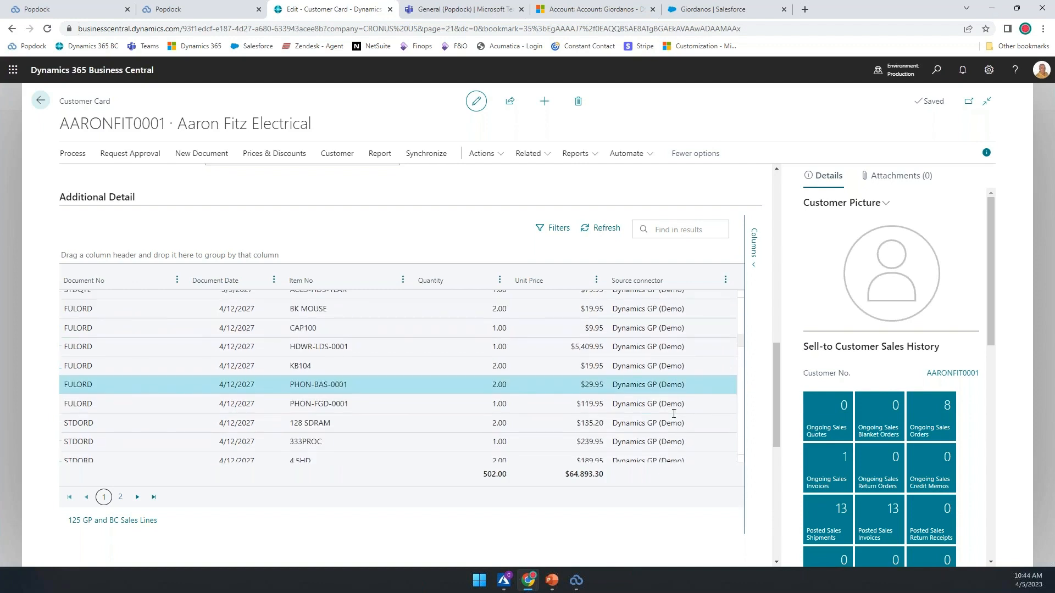
left_click(680, 386)
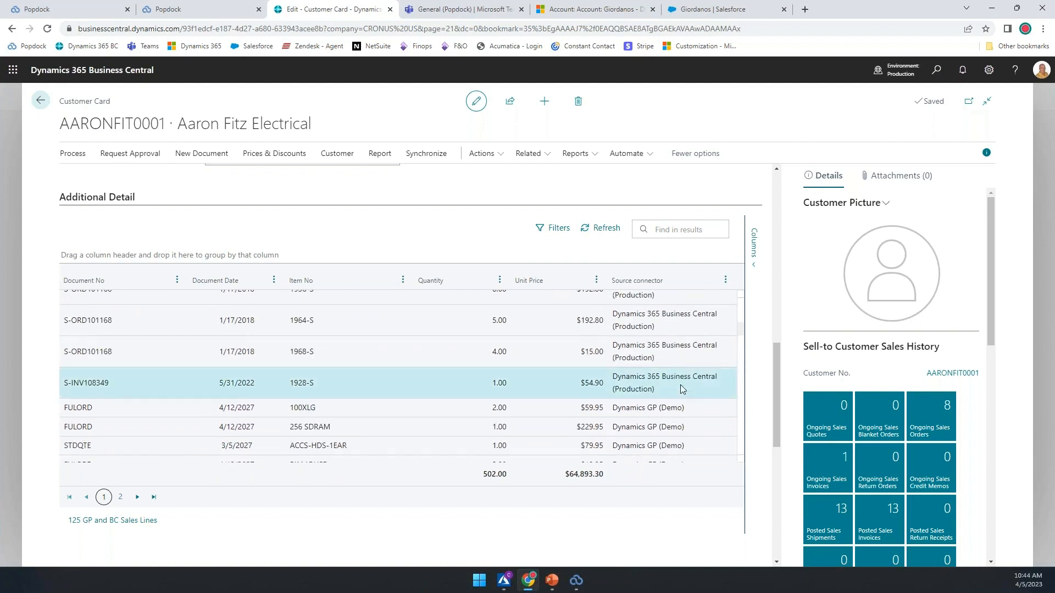